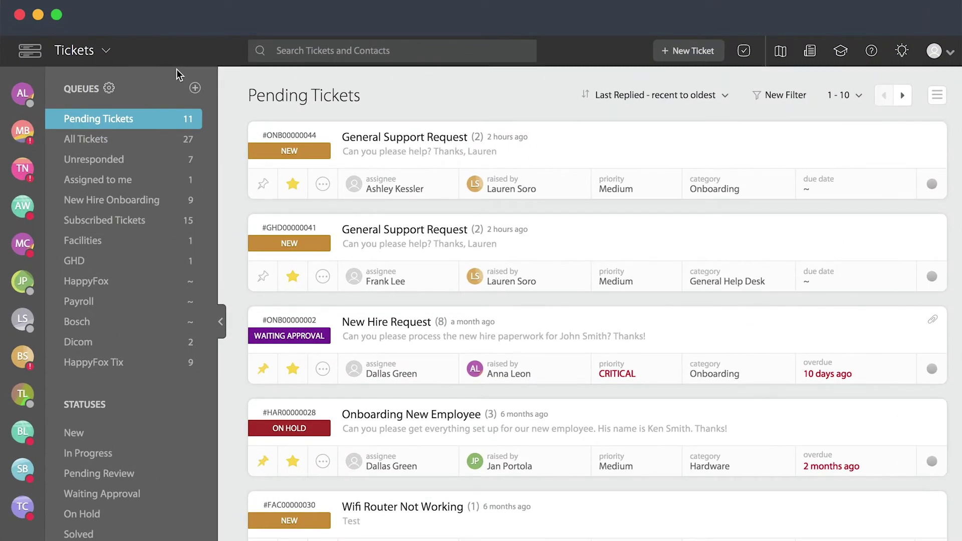
# Switch from Tickets to the Knowledge Base and check the available article languages
pyautogui.click(95, 52)
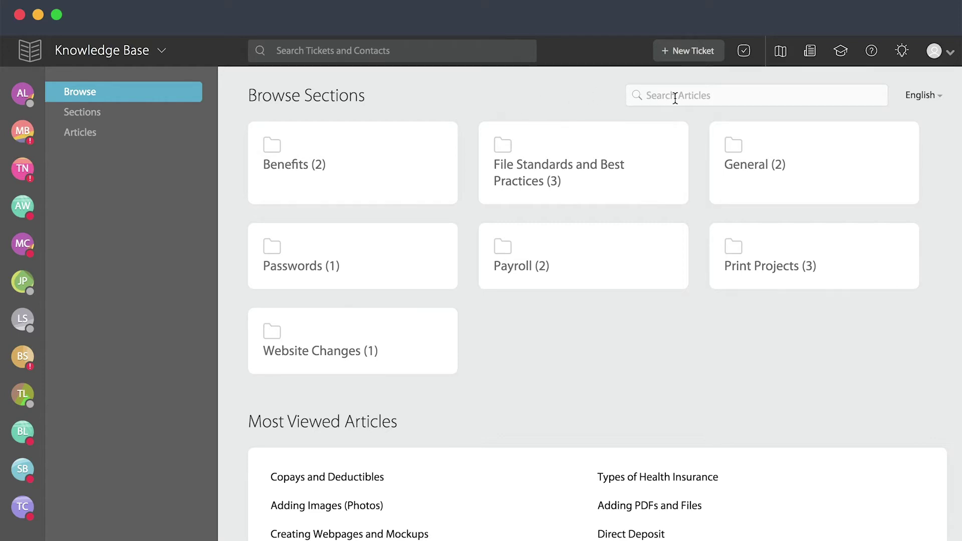
pyautogui.click(922, 96)
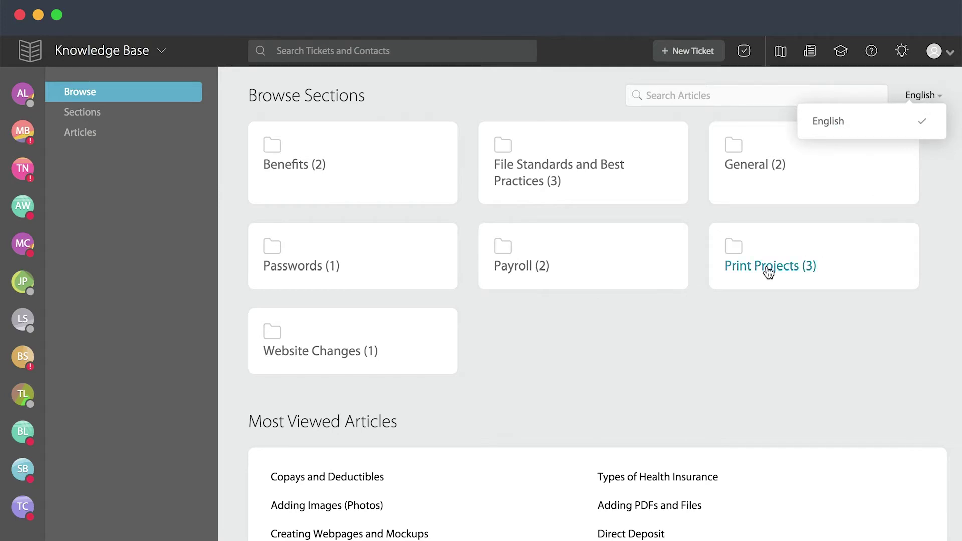
pyautogui.scroll(-3, 762, 371)
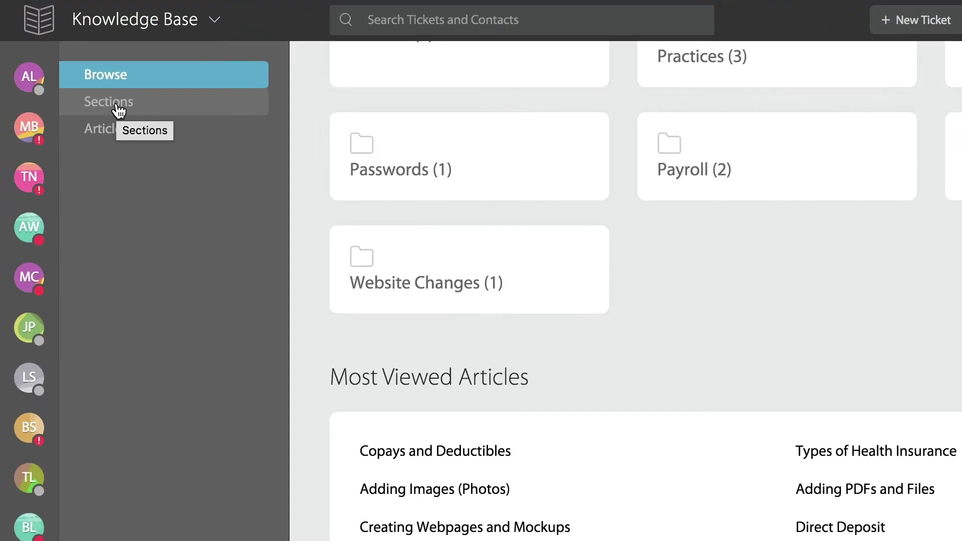
pyautogui.click(87, 121)
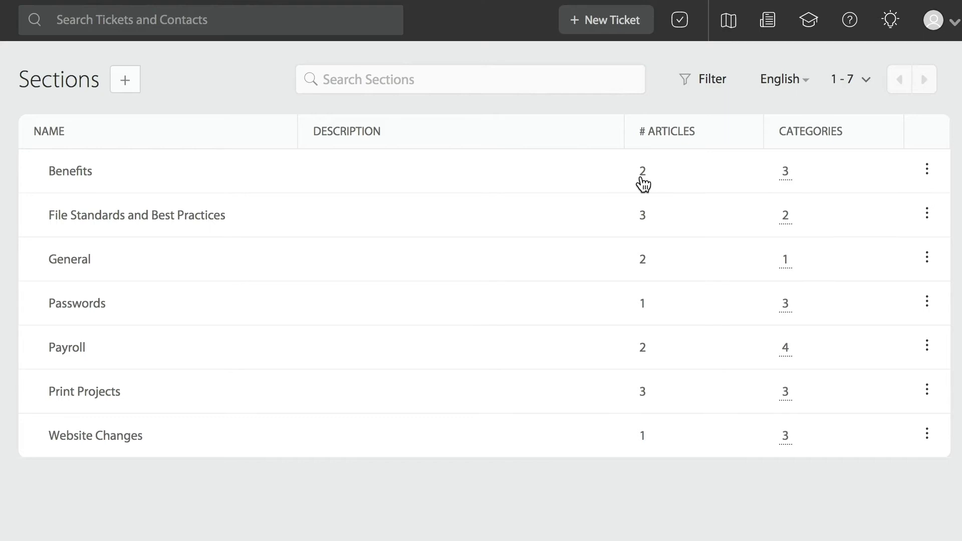
pyautogui.moveTo(785, 171)
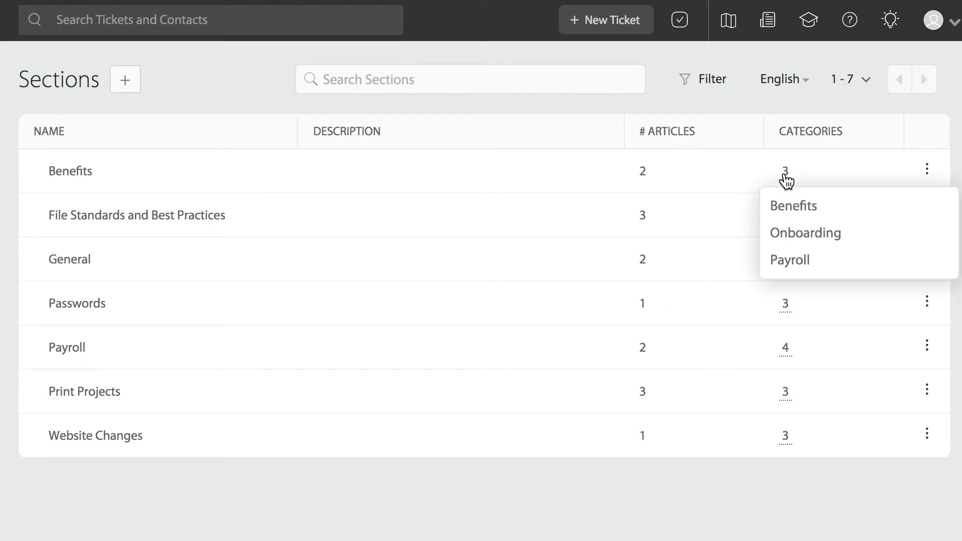
pyautogui.click(929, 179)
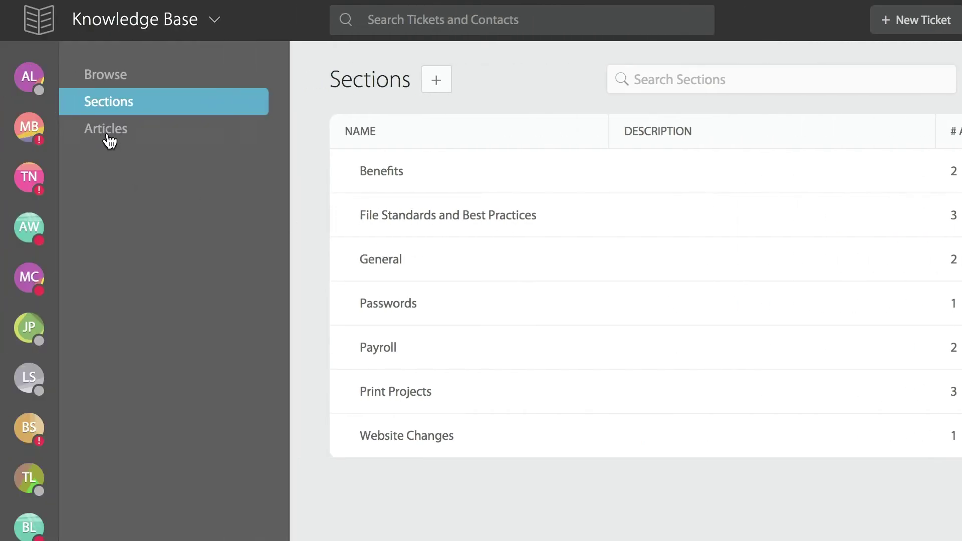
# Show the External Articles table of thirteen Knowledge Base articles
pyautogui.click(108, 135)
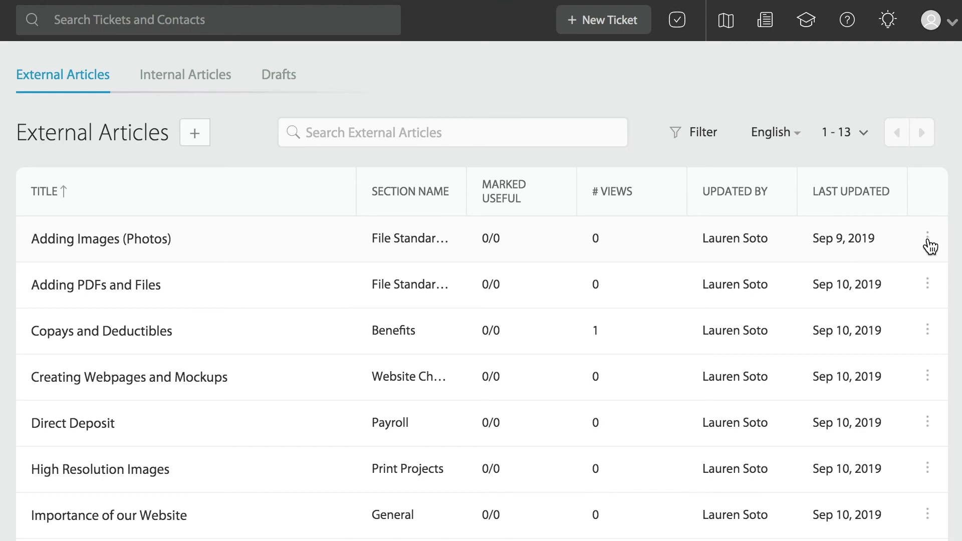
pyautogui.click(929, 239)
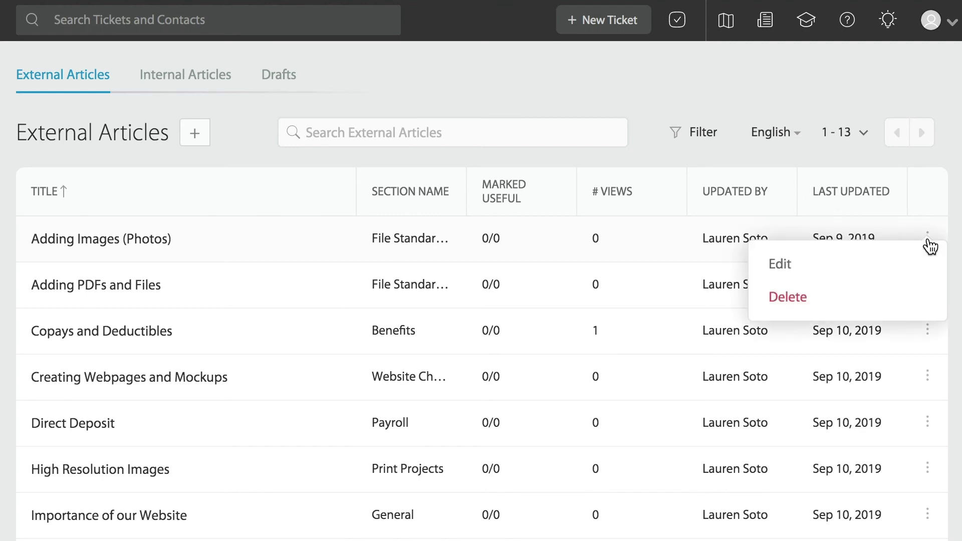
pyautogui.click(929, 239)
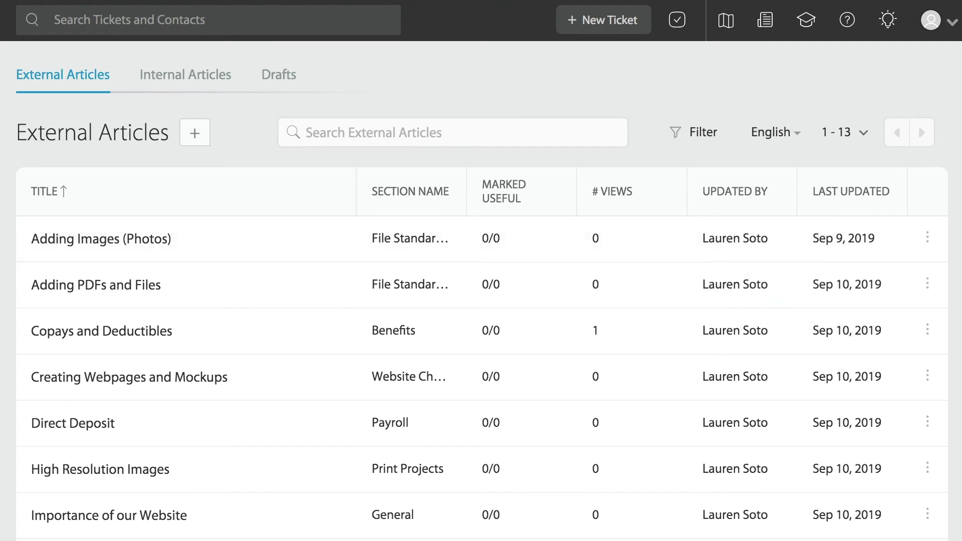